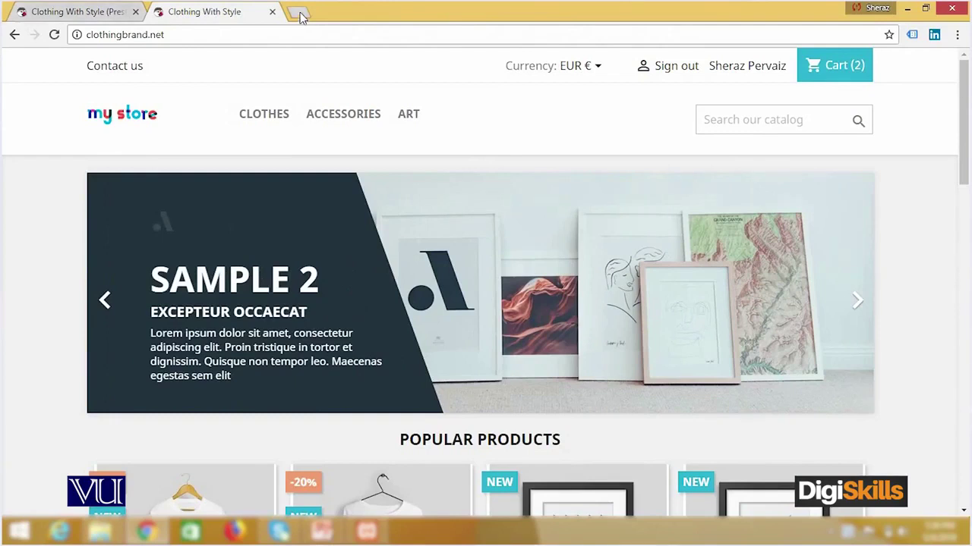
Open the local shop at localhost/prestashop/ in a new browser tab
{"action": "left_click", "coordinate": [299, 14]}
{"action": "type", "text": "loc"}
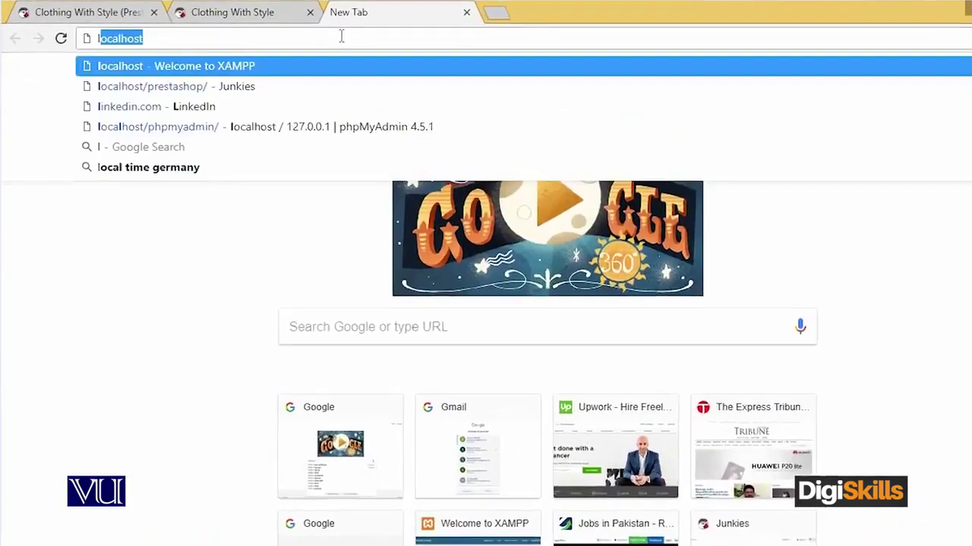
{"action": "type", "text": "alhost/pre"}
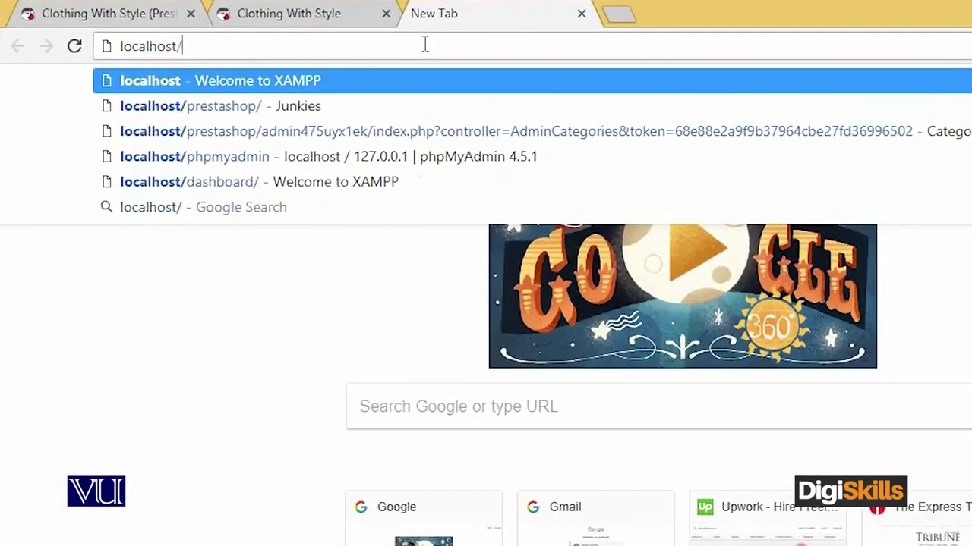
{"action": "type", "text": "stashop/"}
{"action": "key", "text": "Return"}
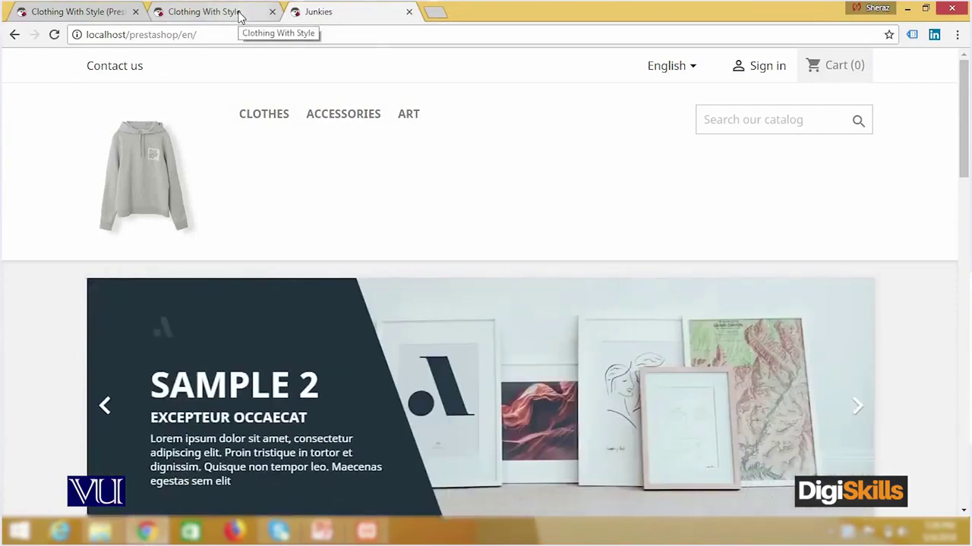
Check the online storefront and its address, clothingbrand.net, for comparison with the local shop
{"action": "left_click", "coordinate": [238, 16]}
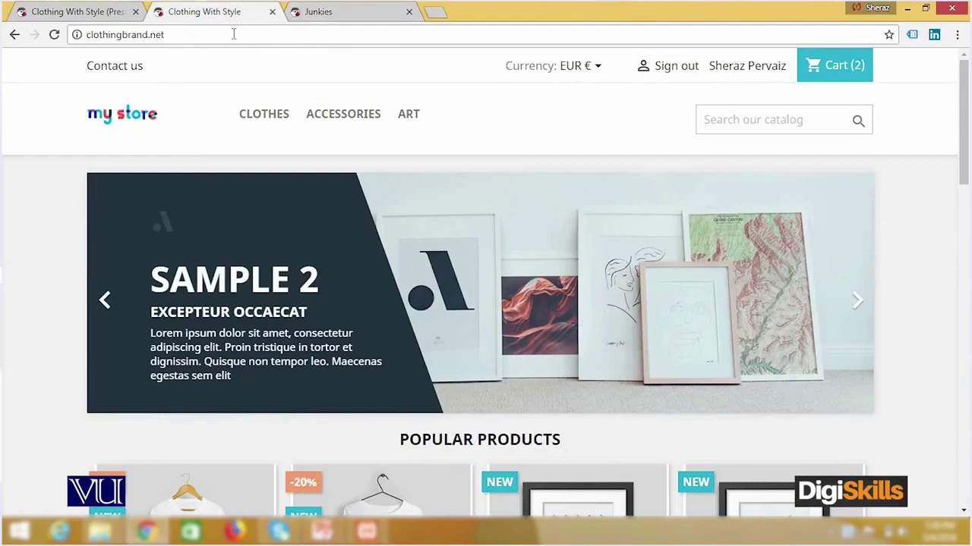
{"action": "left_click", "coordinate": [234, 35]}
{"action": "left_click", "coordinate": [235, 36]}
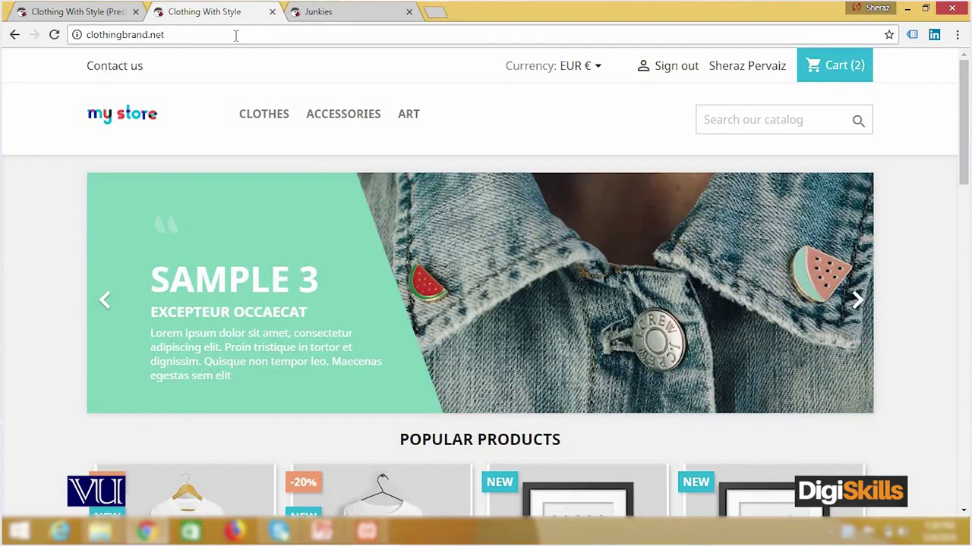
Open the local shop's previously visited back-office address under localhost/prestashop/ and log in with the prefilled e-mail and password
{"action": "left_click", "coordinate": [347, 15]}
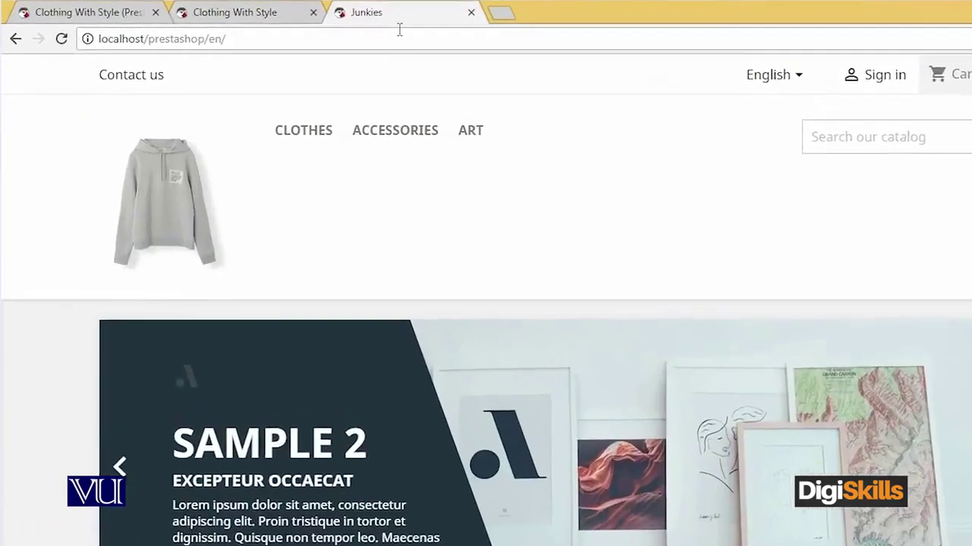
{"action": "left_click", "coordinate": [475, 45]}
{"action": "left_click", "coordinate": [476, 46]}
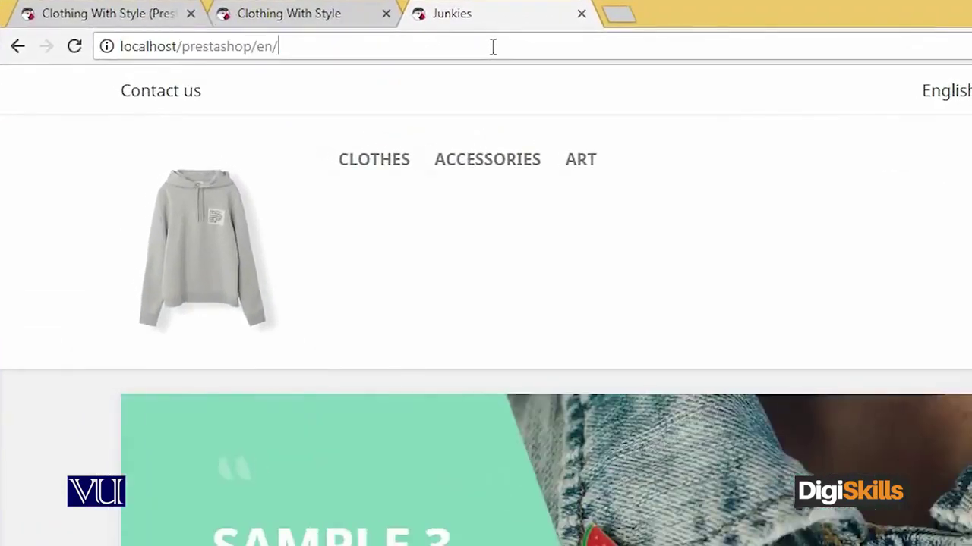
{"action": "key", "text": "BackSpace"}
{"action": "key", "text": "BackSpace"}
{"action": "key", "text": "BackSpace"}
{"action": "type", "text": "adm"}
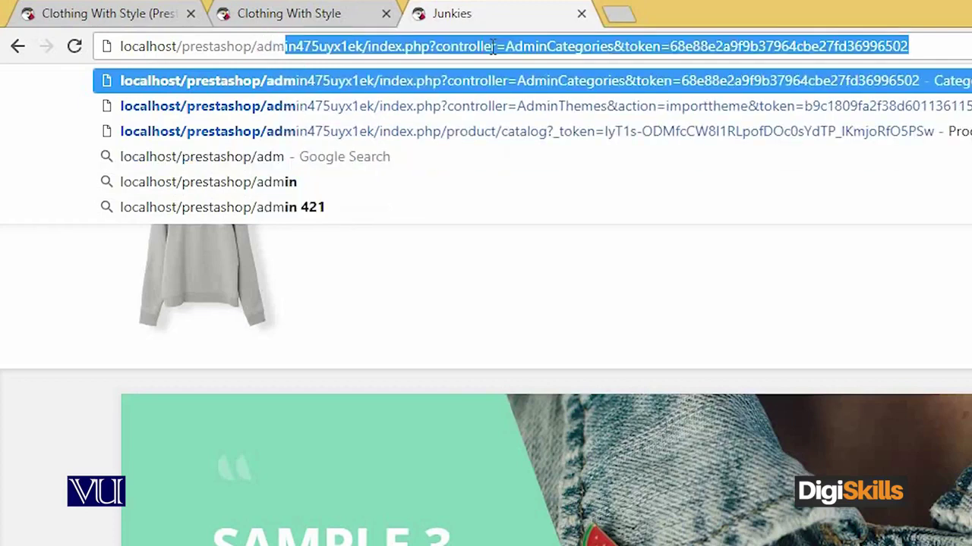
{"action": "key", "text": "End"}
{"action": "key", "text": "Return"}
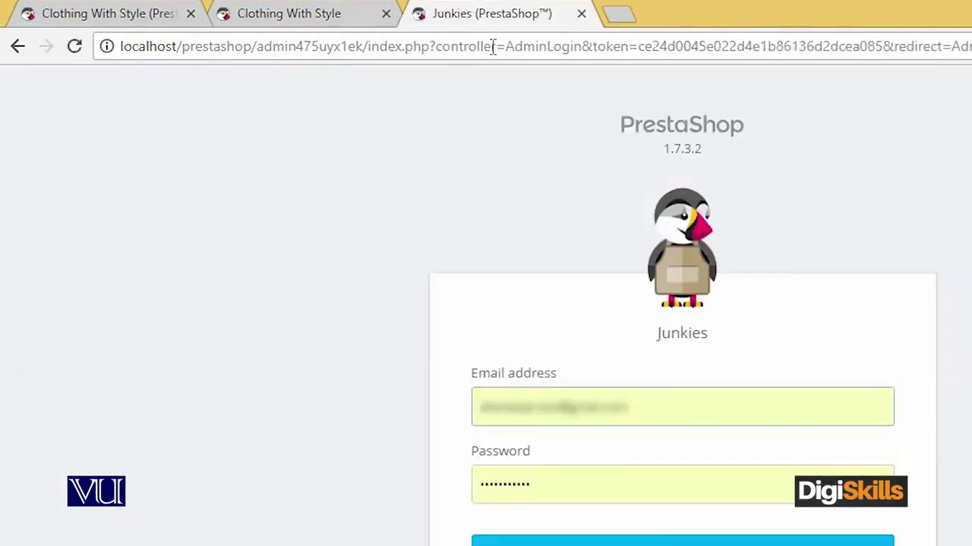
{"action": "left_click", "coordinate": [492, 47]}
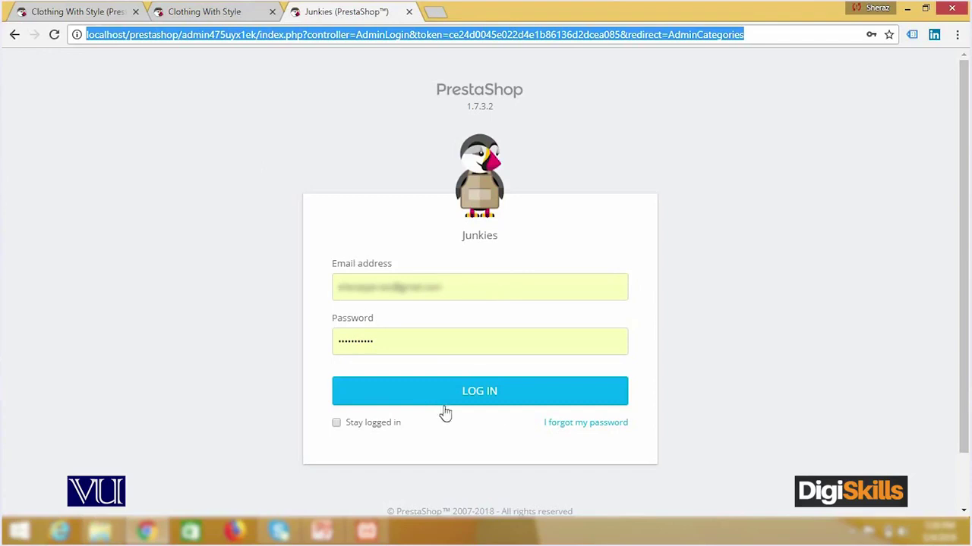
{"action": "left_click", "coordinate": [493, 395]}
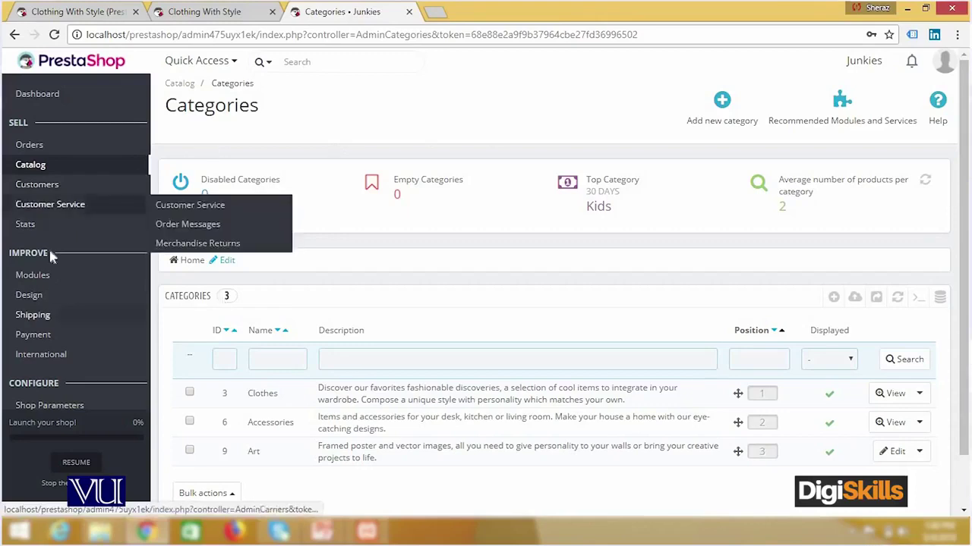
Try to reach the online shop's back office at clothingbrand.net/admin
{"action": "left_click", "coordinate": [226, 9]}
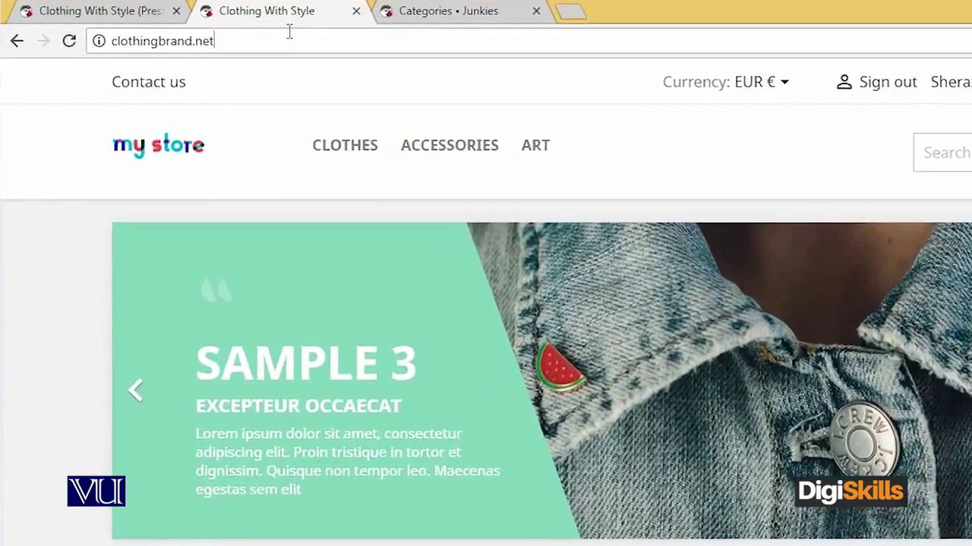
{"action": "type", "text": "/"}
{"action": "type", "text": "admin"}
{"action": "key", "text": "Return"}
Replace the address with the online shop's copied back-office URL and log in with the saved account's e-mail and password
{"action": "left_click", "coordinate": [498, 38]}
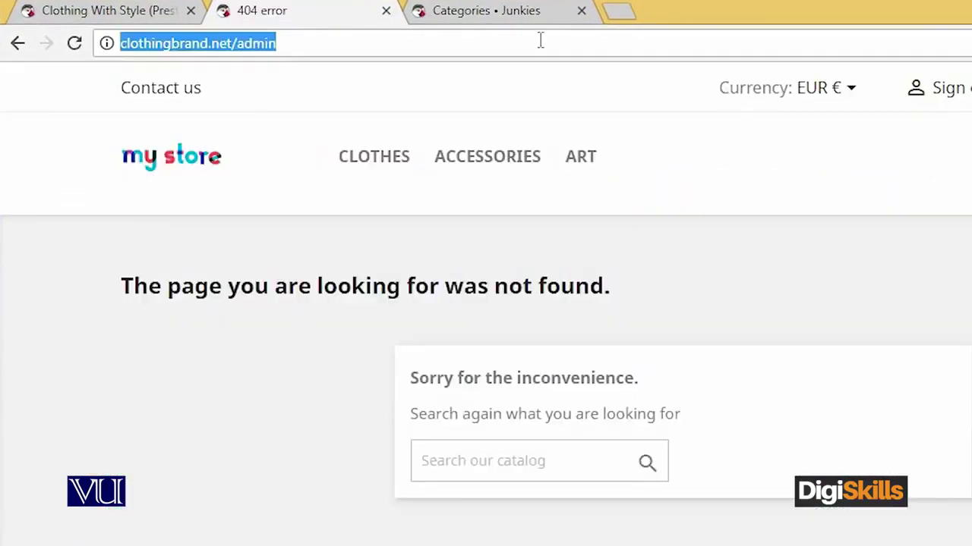
{"action": "key", "text": "ctrl+v"}
{"action": "key", "text": "Return"}
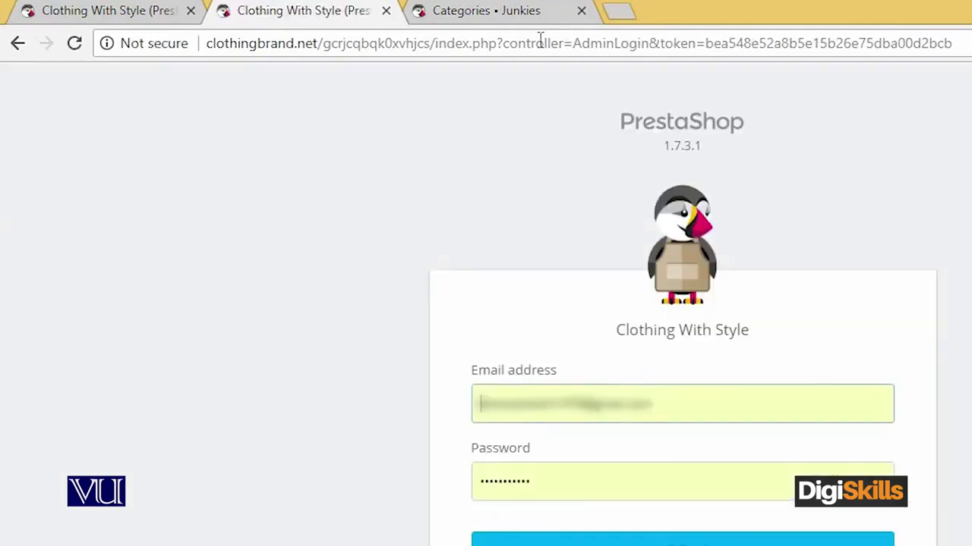
{"action": "left_click", "coordinate": [628, 416]}
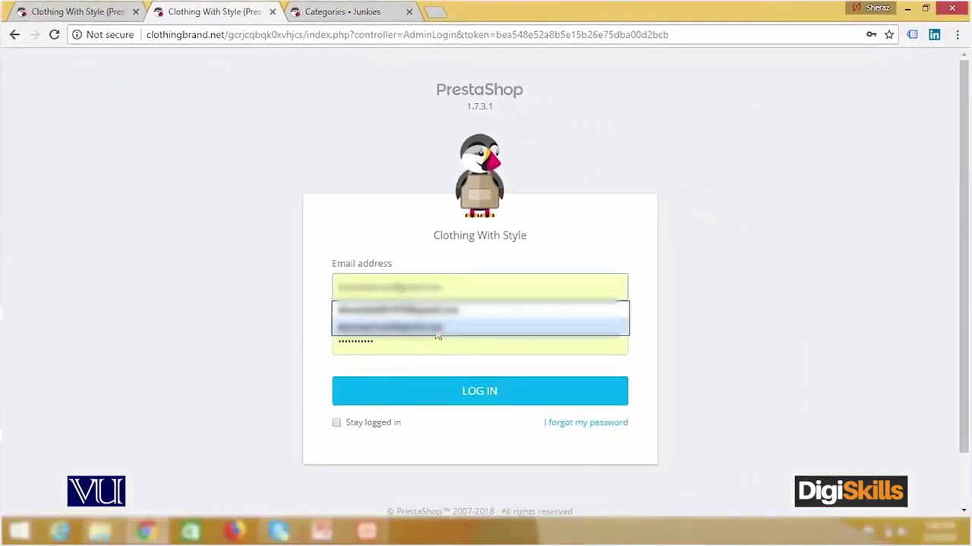
{"action": "left_click", "coordinate": [437, 328]}
{"action": "left_click", "coordinate": [431, 393]}
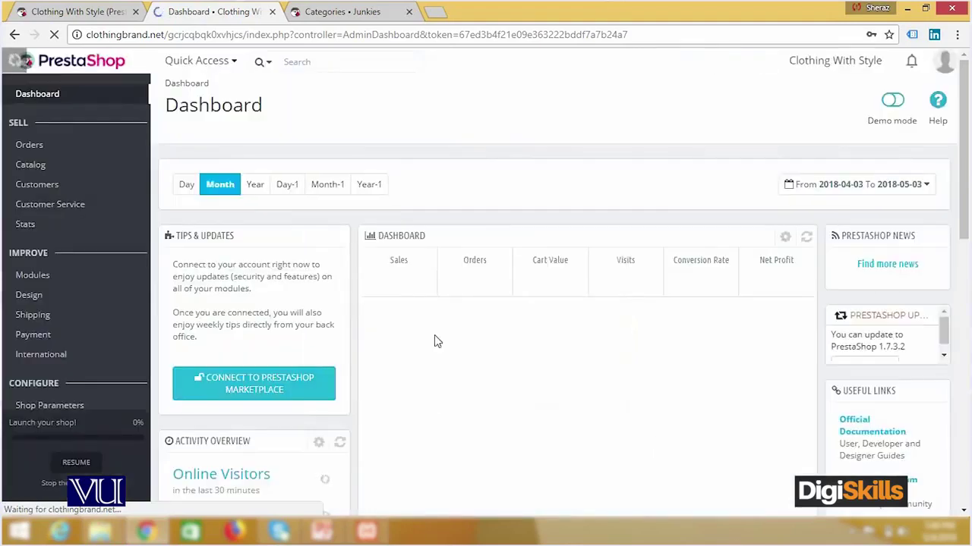
Compare the online and local back offices, looking over their addresses and the online dashboard down to its recent orders
{"action": "key", "text": "ctrl+Tab"}
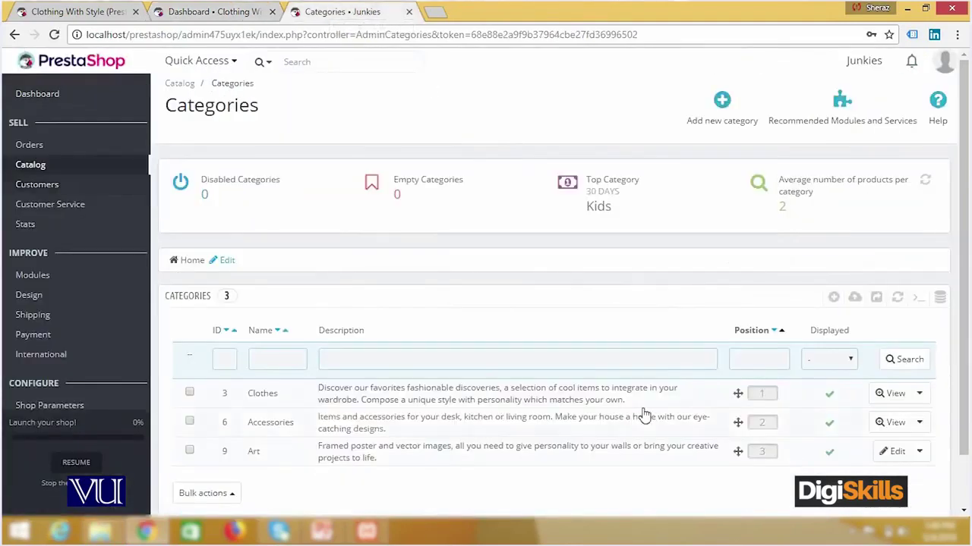
{"action": "left_click", "coordinate": [216, 11]}
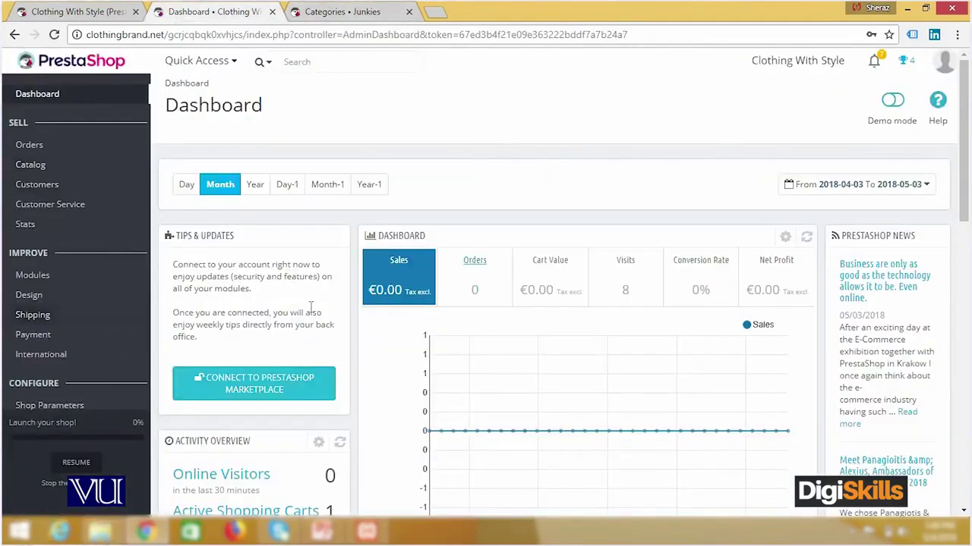
{"action": "mouse_move", "coordinate": [584, 350]}
{"action": "left_click", "coordinate": [356, 12]}
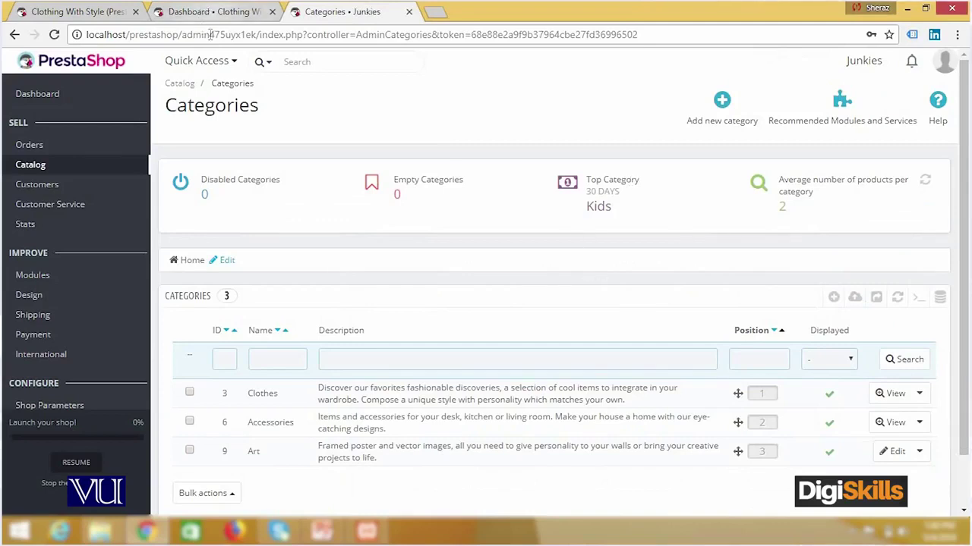
{"action": "left_click", "coordinate": [213, 11]}
{"action": "scroll", "coordinate": [967, 218], "scroll_direction": "down", "scroll_amount": 10}
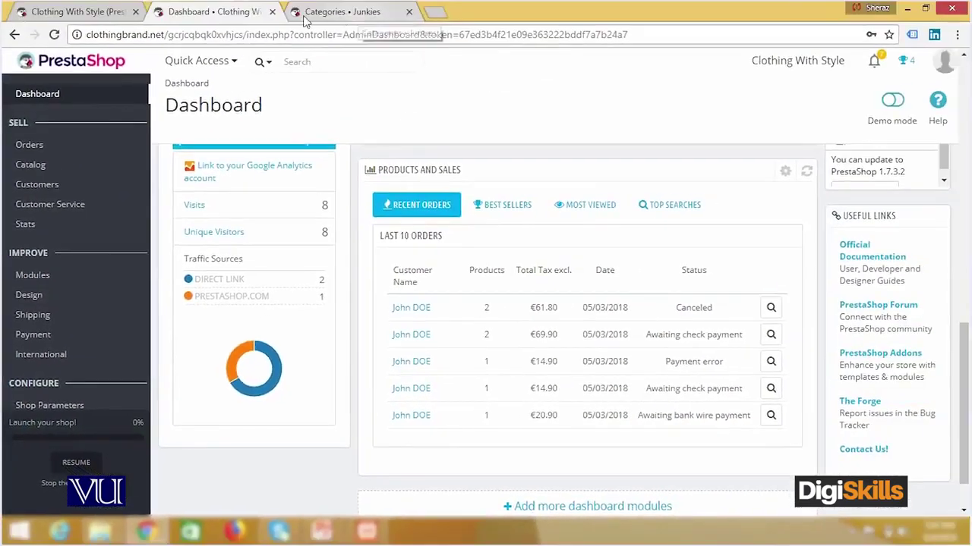
{"action": "left_click", "coordinate": [283, 36]}
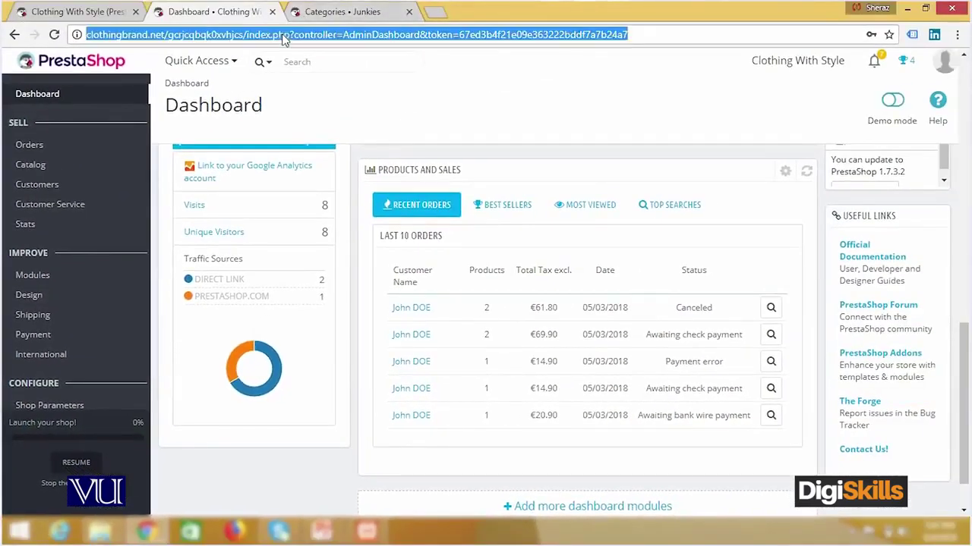
{"action": "left_click", "coordinate": [282, 35]}
In the local back office, review the Orders, Catalog, Customers and Customer Service entries and open the Stats page
{"action": "left_click", "coordinate": [329, 13]}
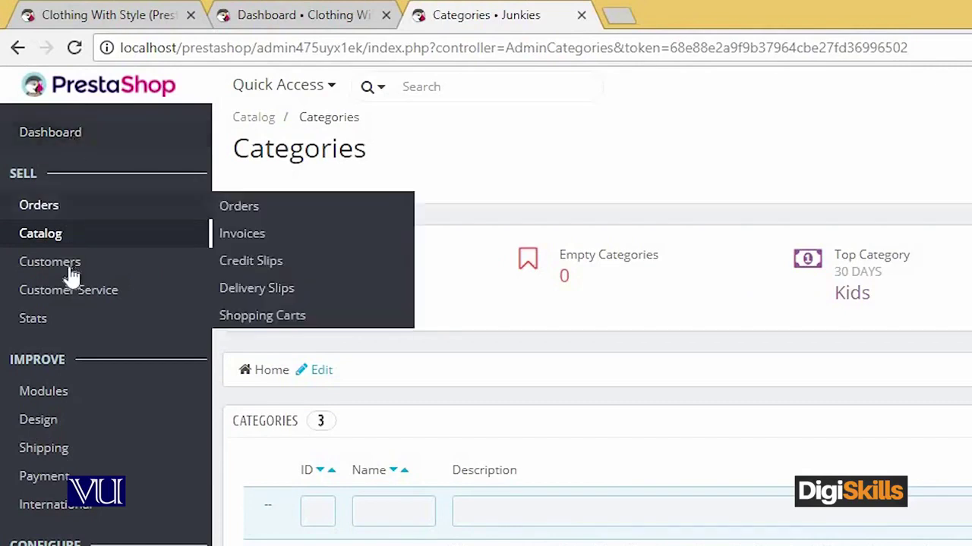
{"action": "mouse_move", "coordinate": [59, 214]}
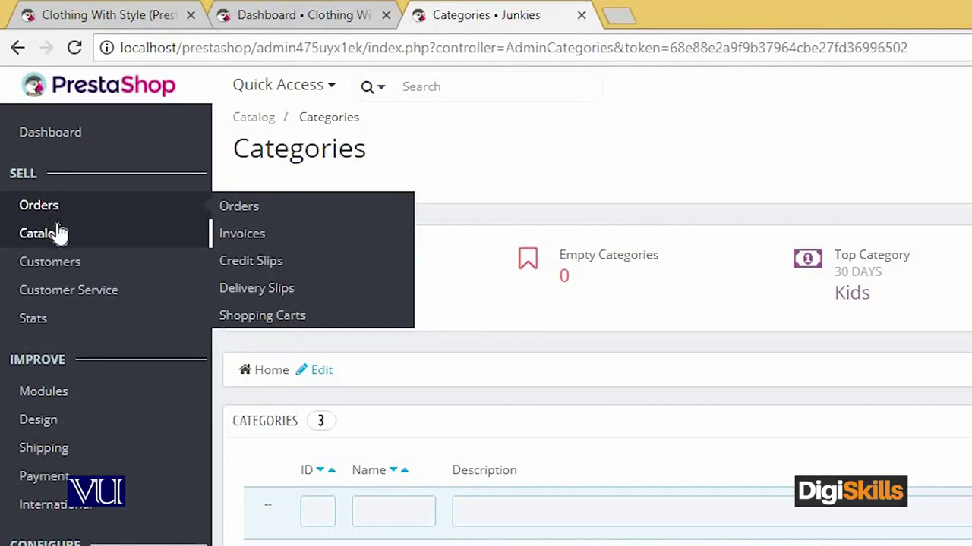
{"action": "mouse_move", "coordinate": [57, 231]}
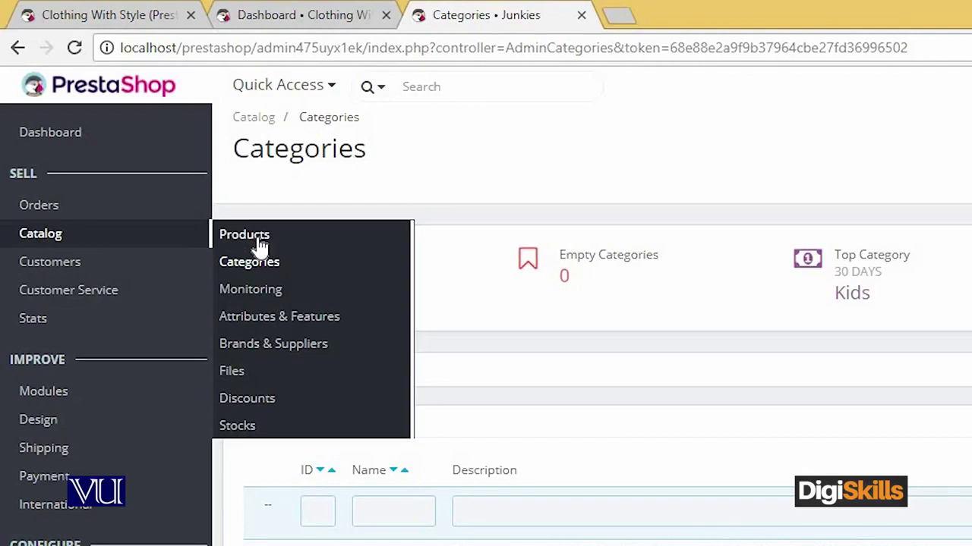
{"action": "mouse_move", "coordinate": [91, 260]}
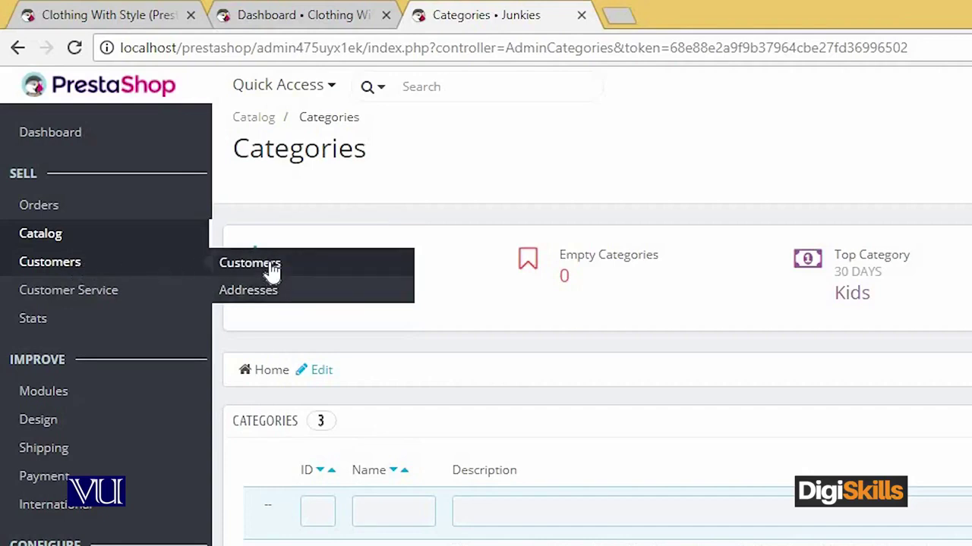
{"action": "mouse_move", "coordinate": [104, 297]}
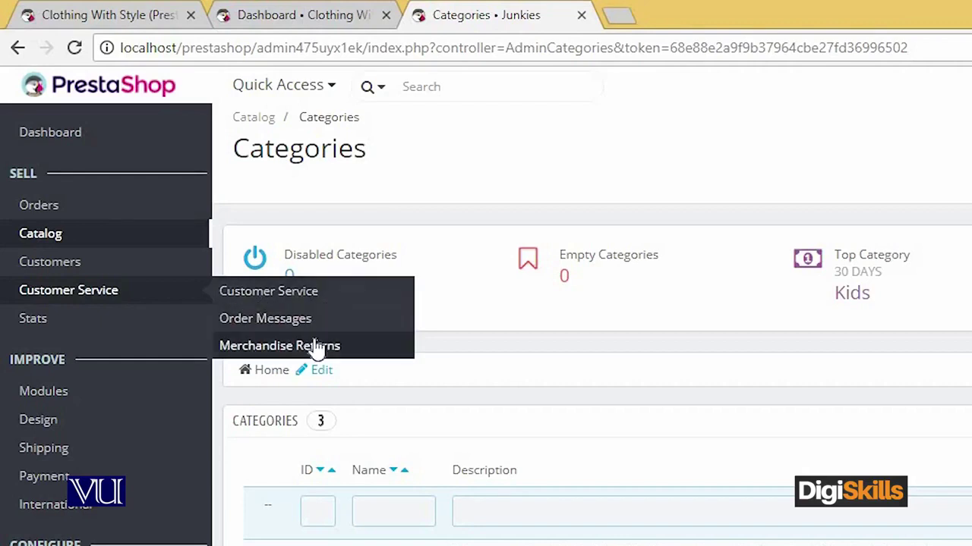
{"action": "left_click", "coordinate": [43, 325]}
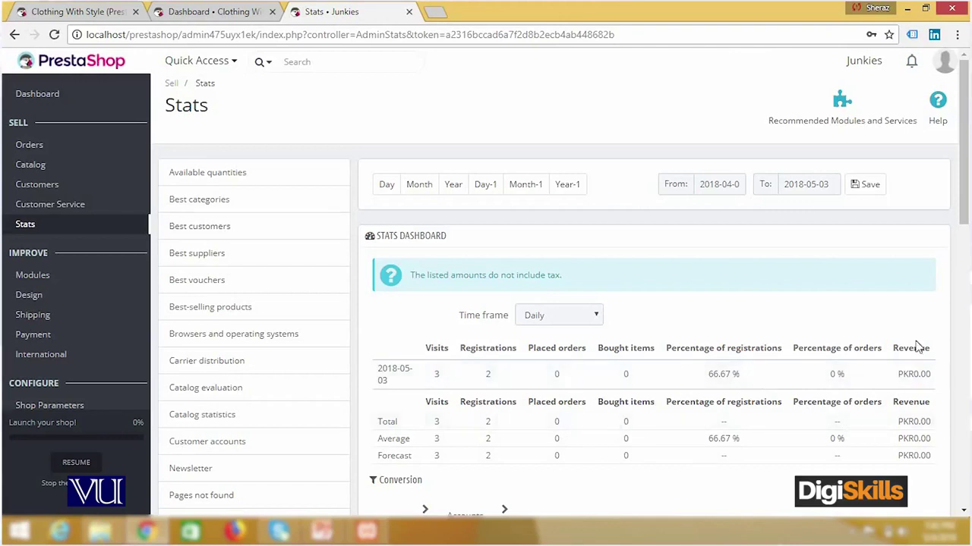
Open the Stats page in the Clothing With Style back office
{"action": "left_click", "coordinate": [222, 12]}
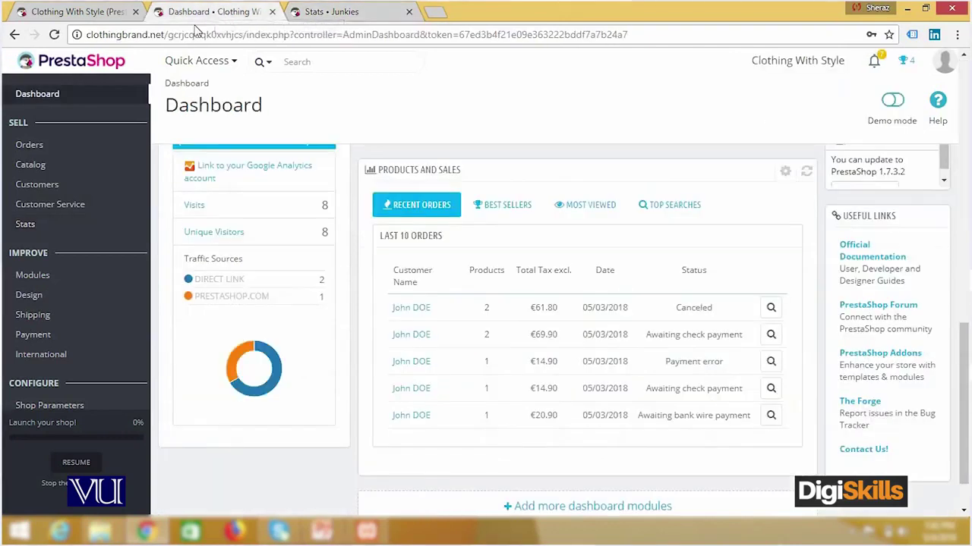
{"action": "left_click", "coordinate": [26, 223]}
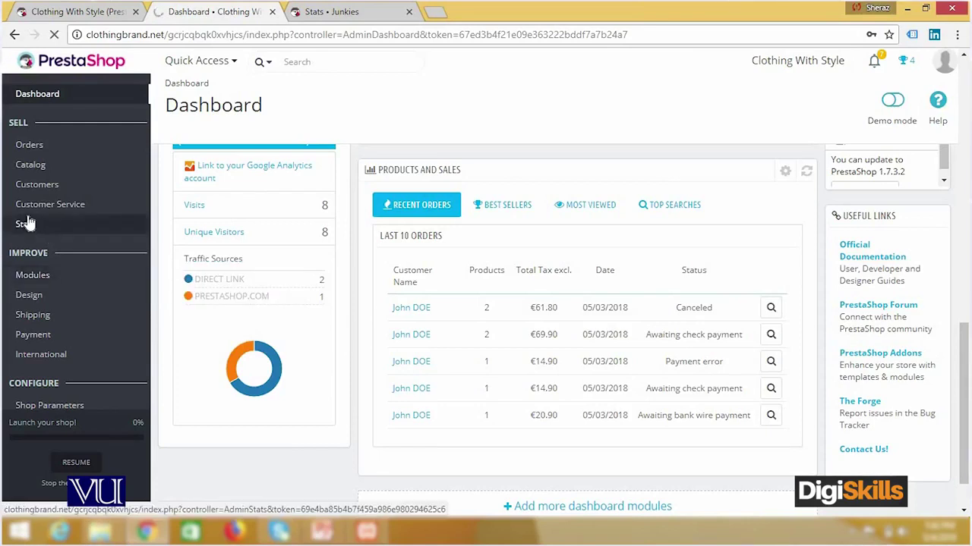
{"action": "mouse_move", "coordinate": [26, 219]}
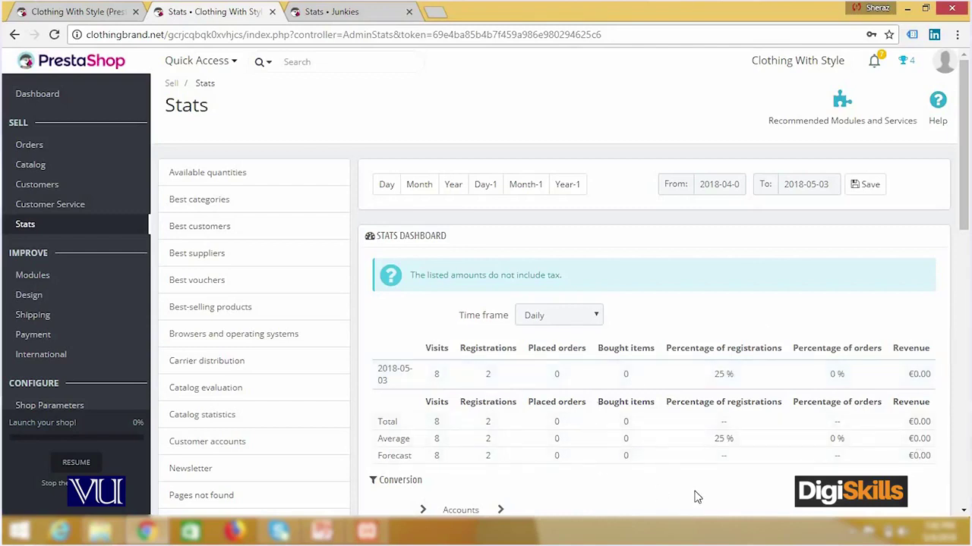
Return to the online shop's Dashboard and examine its activity overview, forecast, traffic and products and sales sections
{"action": "left_click", "coordinate": [49, 96]}
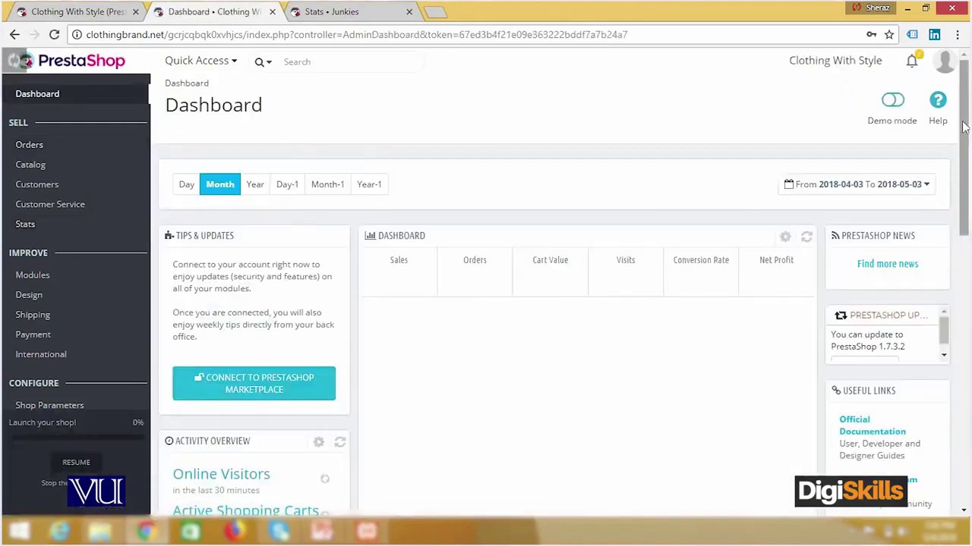
{"action": "left_click_drag", "start_coordinate": [964, 128], "coordinate": [966, 211]}
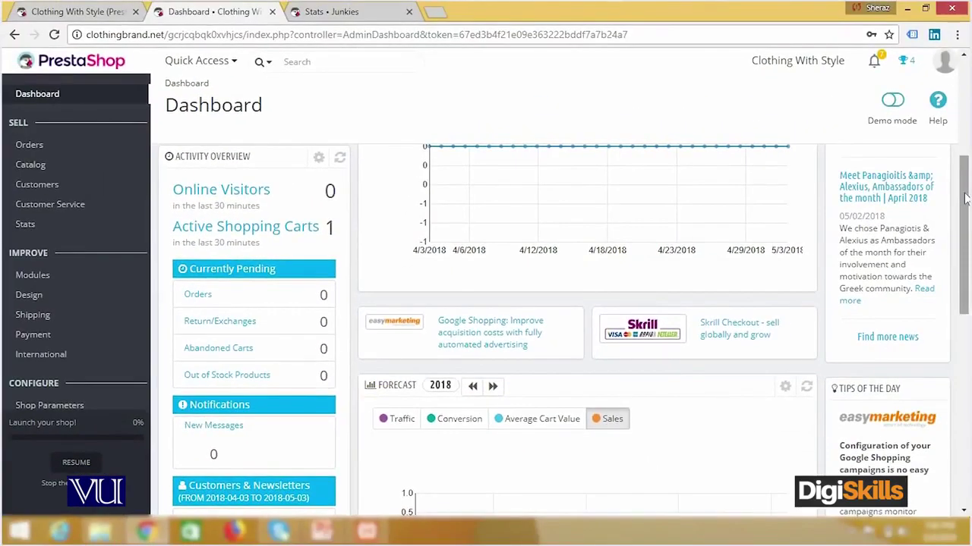
{"action": "left_click_drag", "start_coordinate": [966, 197], "coordinate": [966, 296]}
{"action": "scroll", "coordinate": [967, 364], "scroll_direction": "up", "scroll_amount": 8}
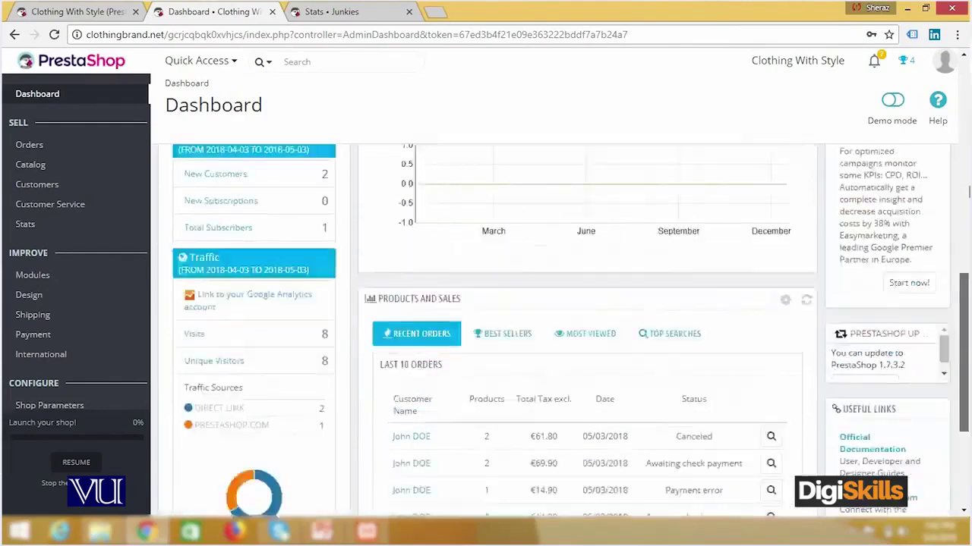
{"action": "scroll", "coordinate": [968, 200], "scroll_direction": "down", "scroll_amount": 5}
{"action": "scroll", "coordinate": [968, 200], "scroll_direction": "up", "scroll_amount": 5}
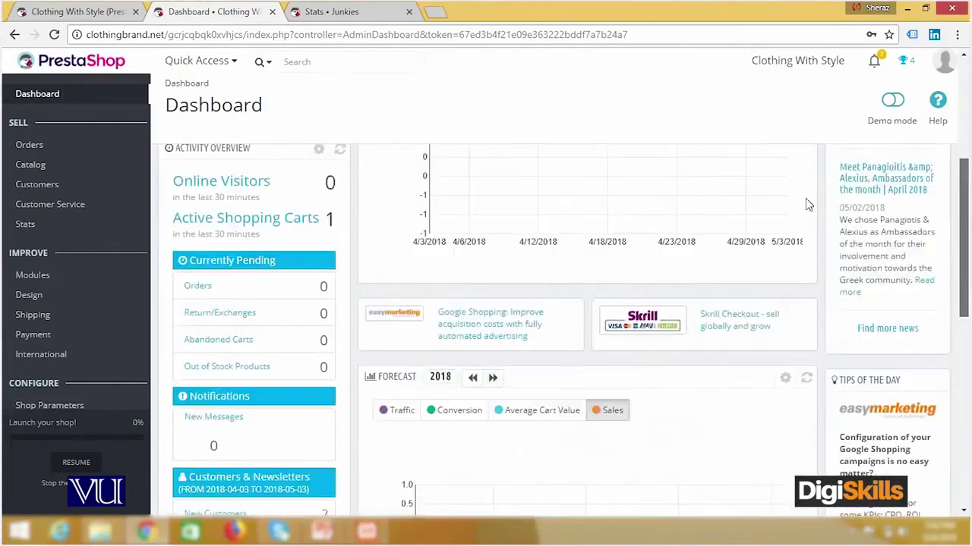
Open the Modules & Services pages of the local and online back offices and look over the local module selection
{"action": "left_click", "coordinate": [331, 11]}
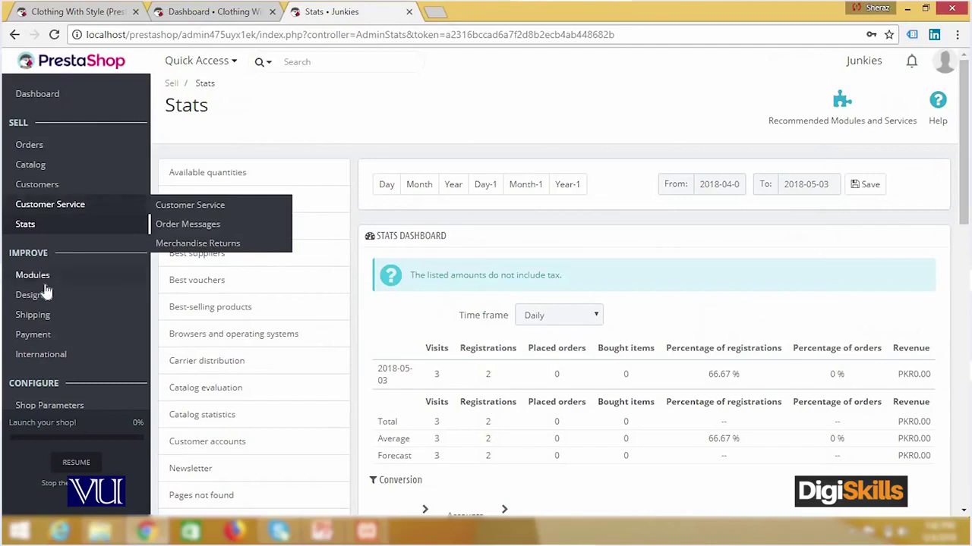
{"action": "mouse_move", "coordinate": [44, 277]}
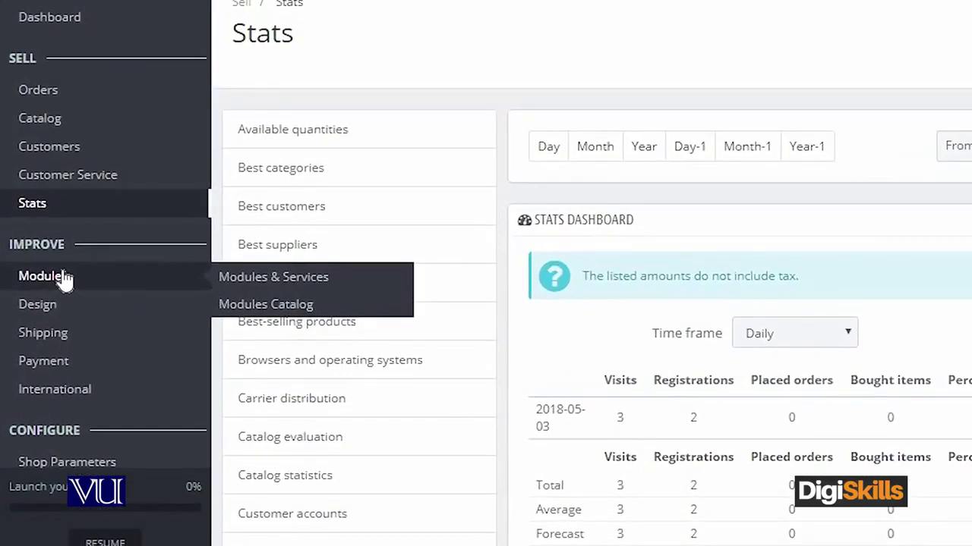
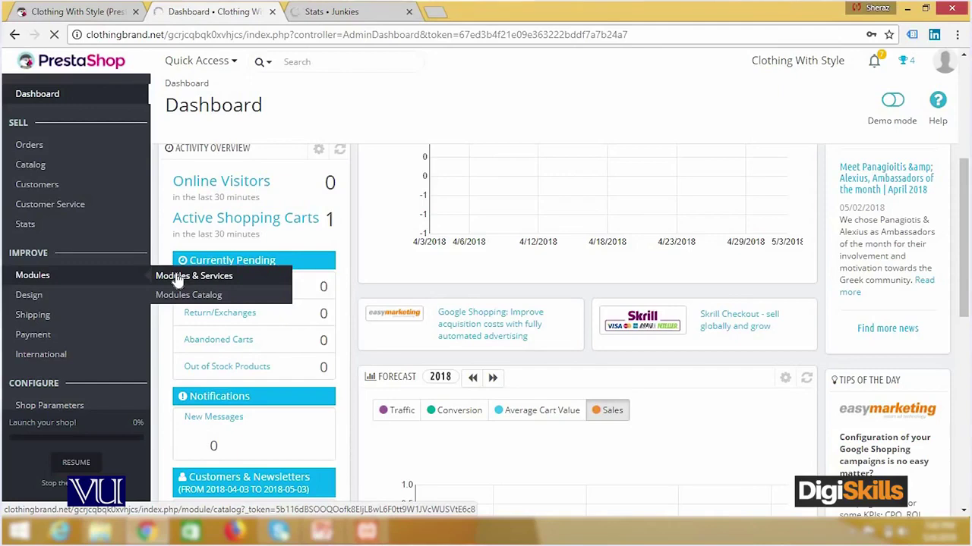
{"action": "left_click", "coordinate": [328, 16]}
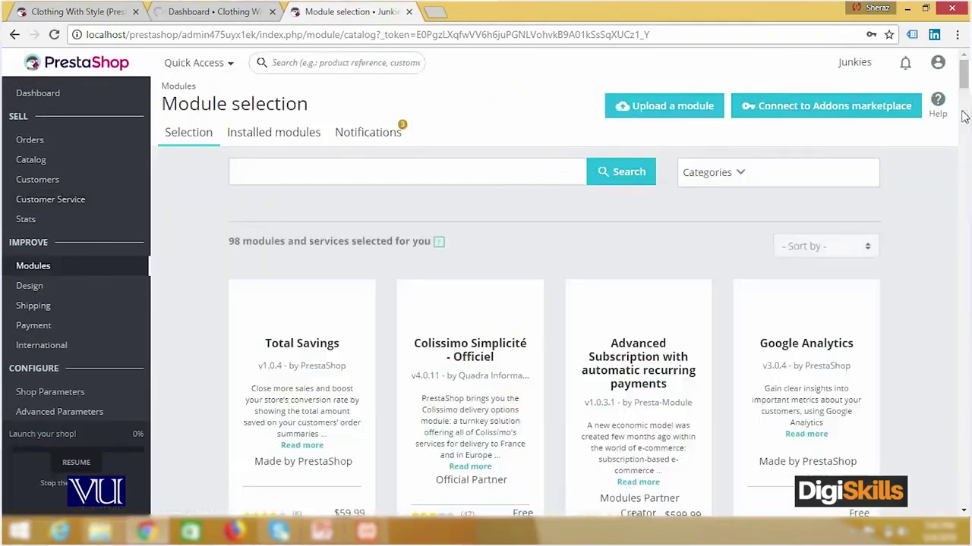
{"action": "mouse_move", "coordinate": [966, 88]}
{"action": "left_mouse_down"}
{"action": "mouse_move", "coordinate": [966, 112]}
{"action": "mouse_move", "coordinate": [966, 83]}
{"action": "left_mouse_up"}
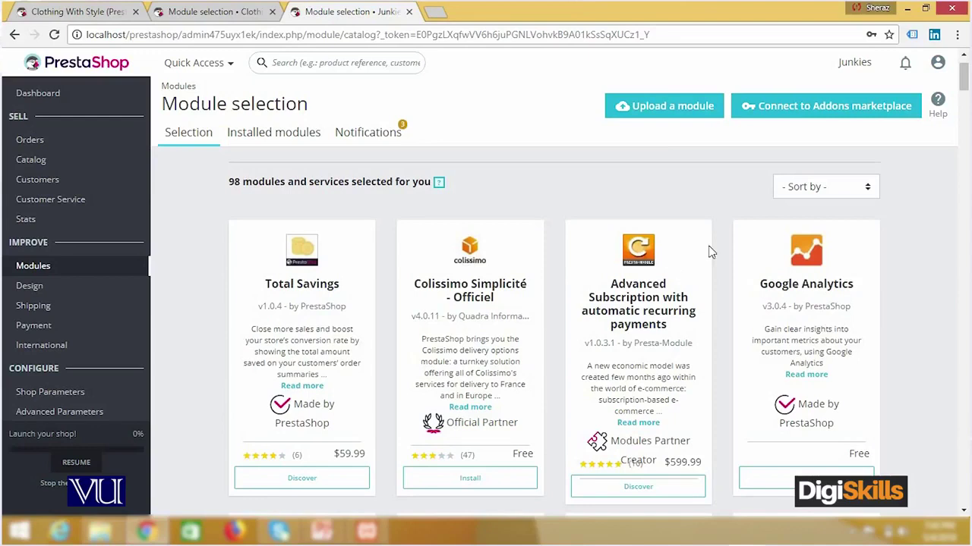
Show the local shop's installed modules and examine the list from the built-in modules down to the theme modules
{"action": "left_click", "coordinate": [303, 136]}
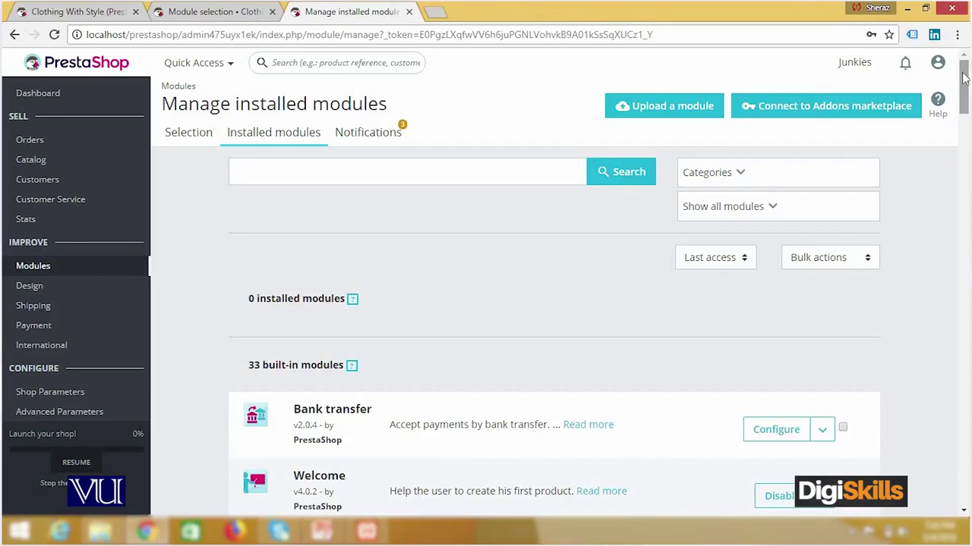
{"action": "left_click_drag", "start_coordinate": [964, 78], "coordinate": [964, 105]}
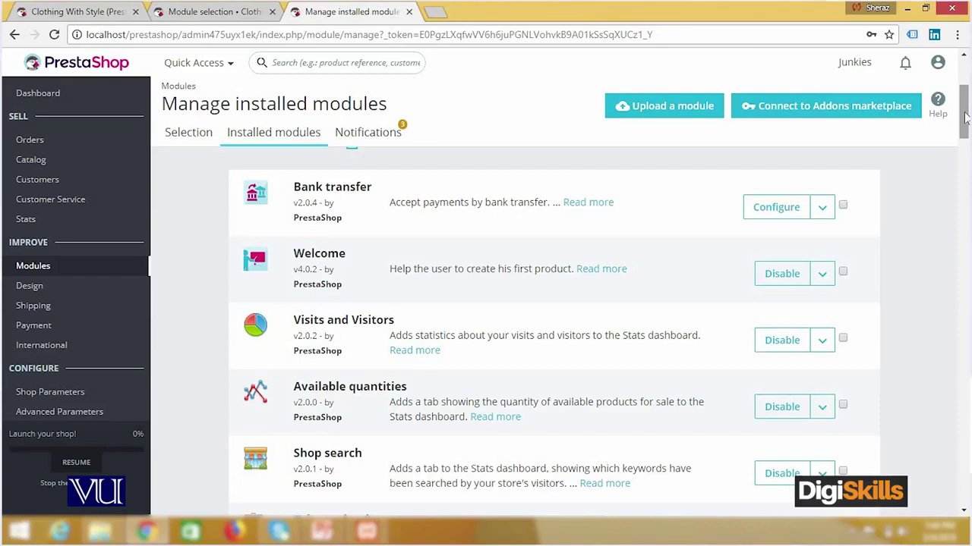
{"action": "left_click_drag", "start_coordinate": [966, 115], "coordinate": [962, 350]}
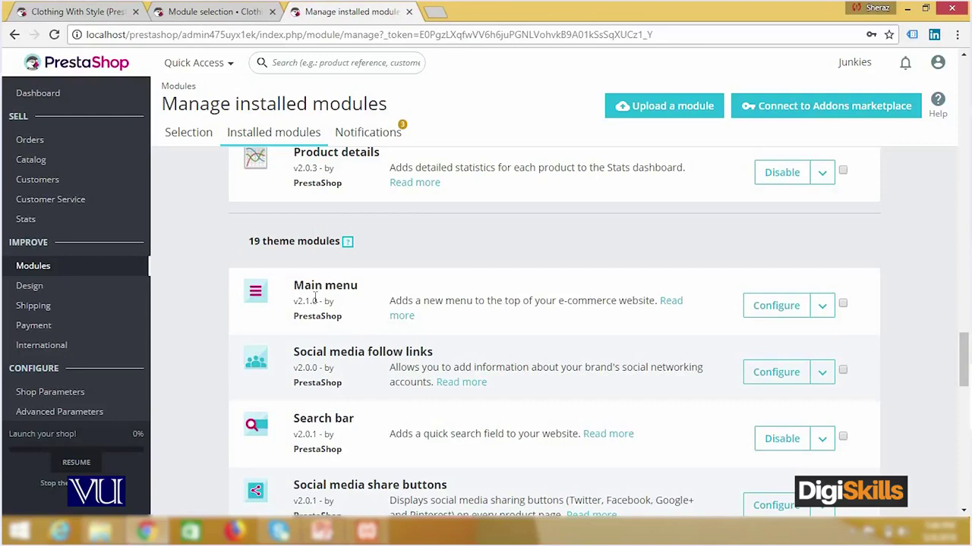
Show the installed modules of the Clothing With Style shop and look through its built-in modules
{"action": "left_click", "coordinate": [233, 14]}
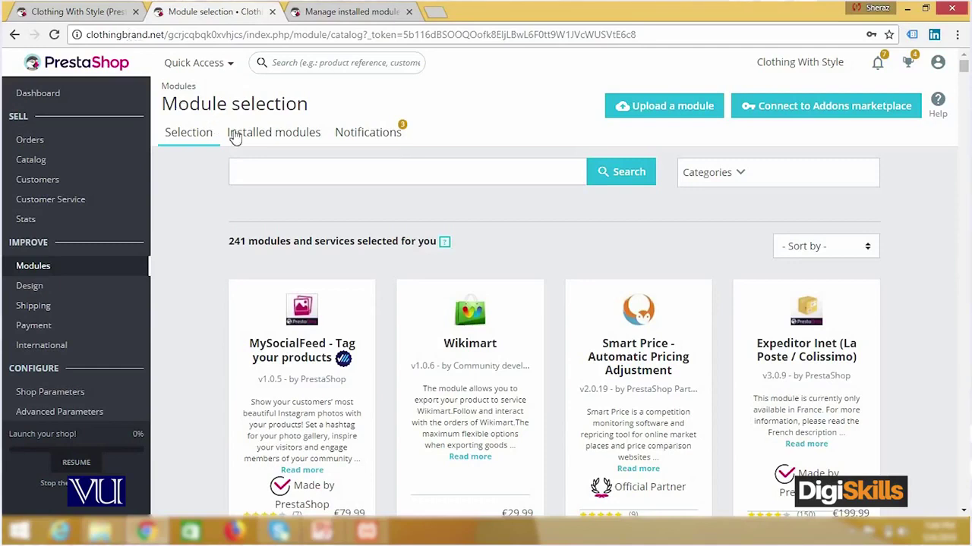
{"action": "left_click", "coordinate": [272, 140]}
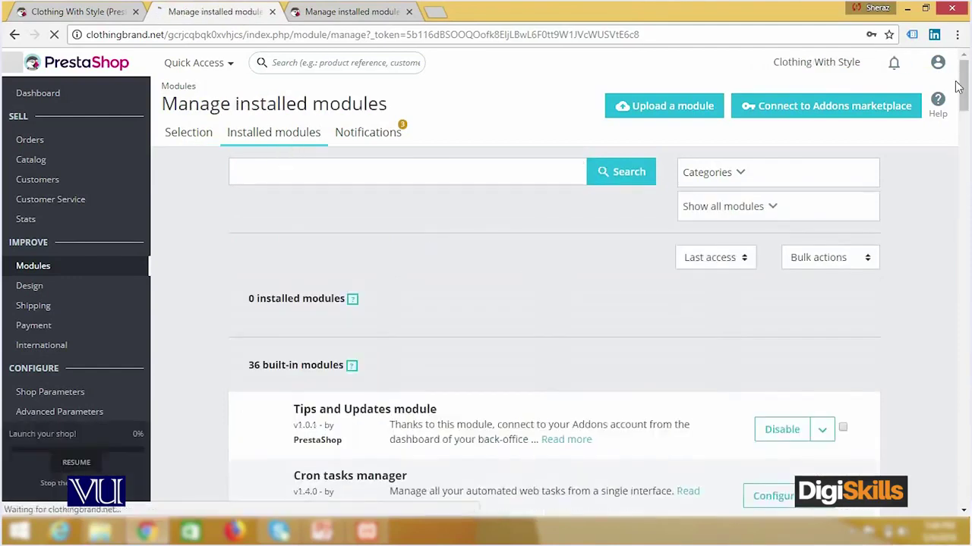
{"action": "left_click_drag", "start_coordinate": [964, 85], "coordinate": [968, 322]}
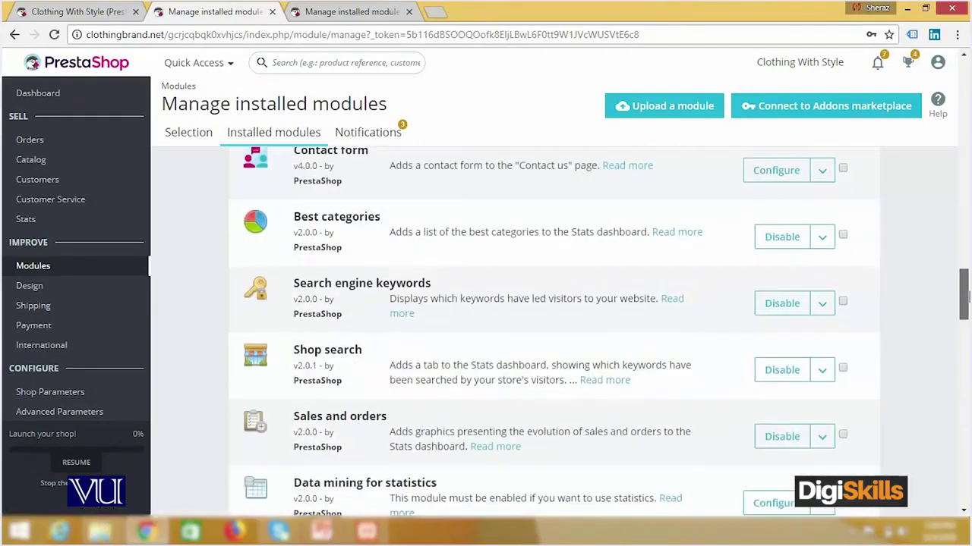
Return to the local back office and review the entries under Design, Shipping, Payment and International
{"action": "left_click", "coordinate": [352, 12]}
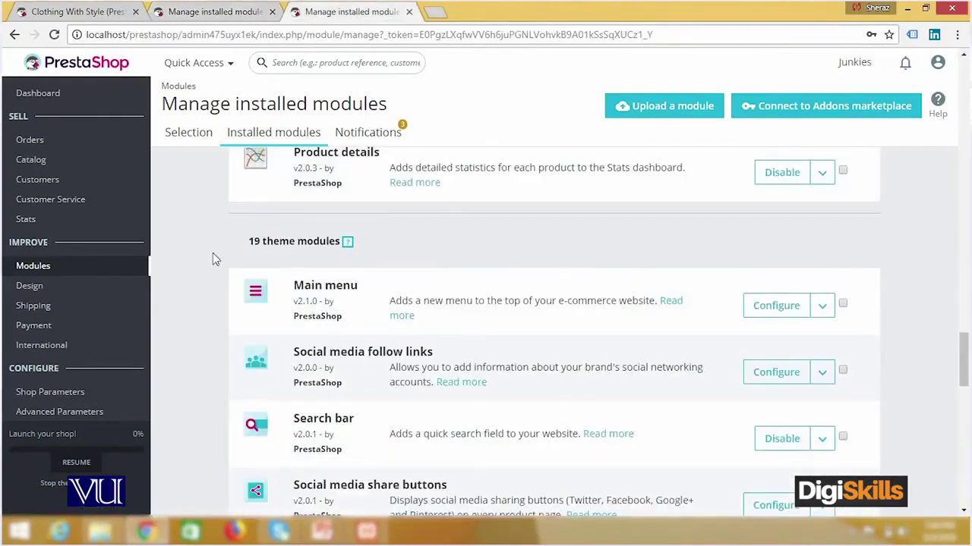
{"action": "mouse_move", "coordinate": [30, 286]}
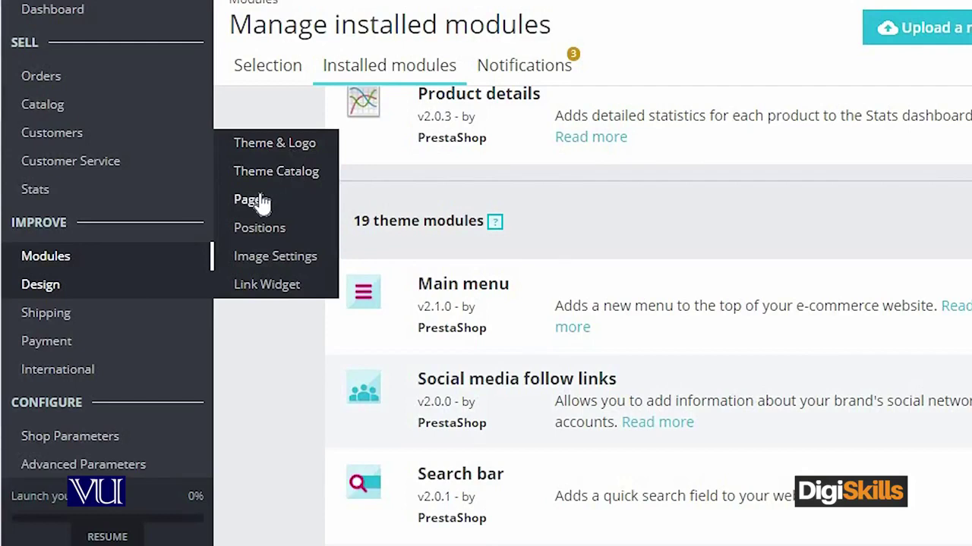
{"action": "mouse_move", "coordinate": [25, 318]}
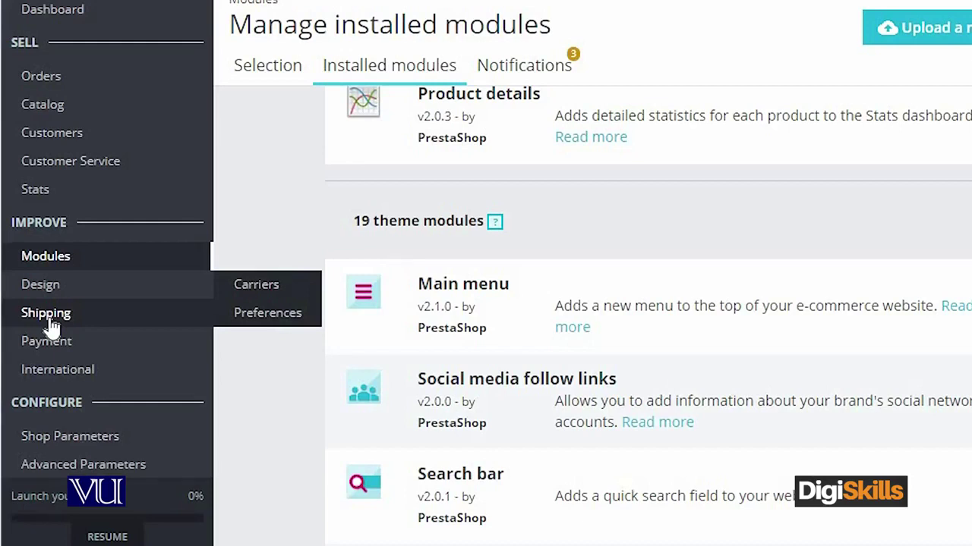
{"action": "mouse_move", "coordinate": [72, 348]}
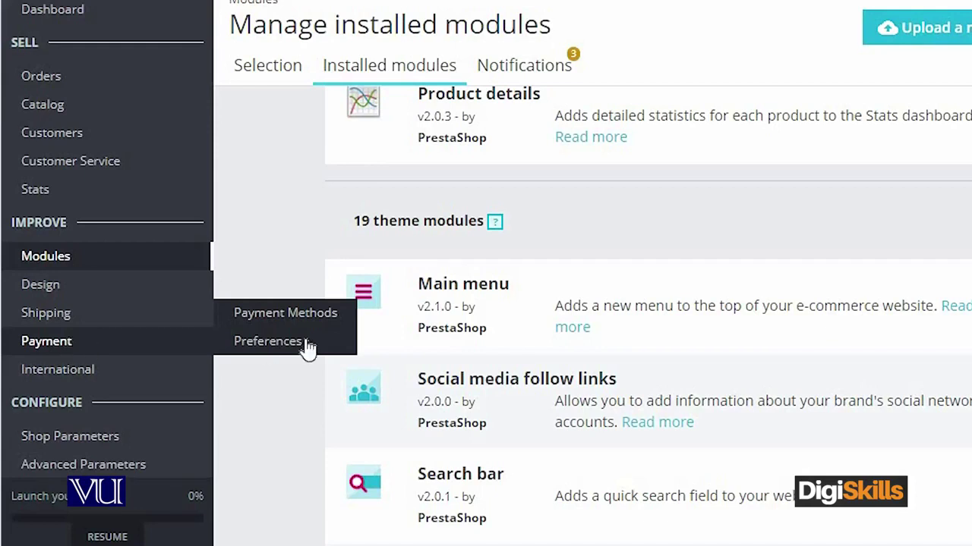
{"action": "mouse_move", "coordinate": [67, 374]}
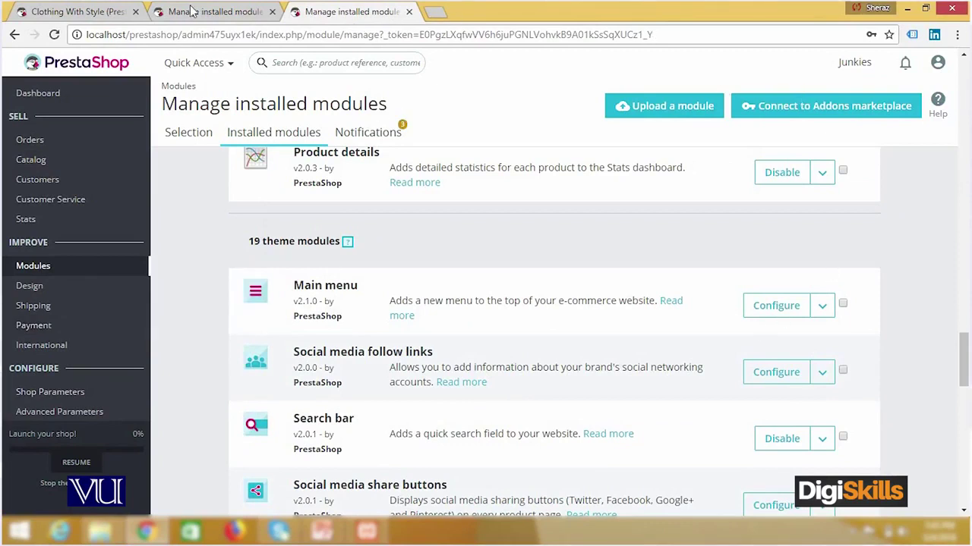
Check the Design entries in the Clothing With Style back office, and return to the local shop's installed modules
{"action": "left_click", "coordinate": [213, 11]}
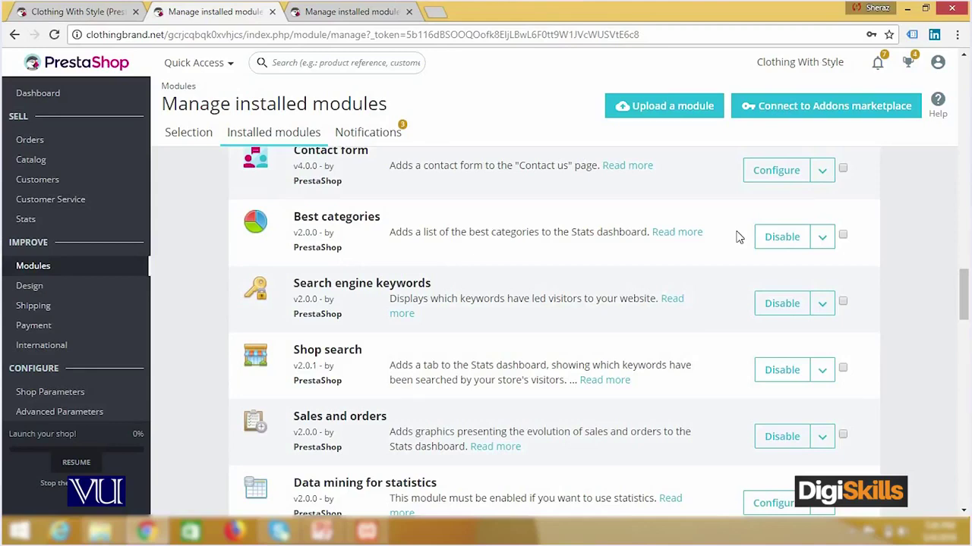
{"action": "mouse_move", "coordinate": [31, 286]}
{"action": "left_click", "coordinate": [320, 16]}
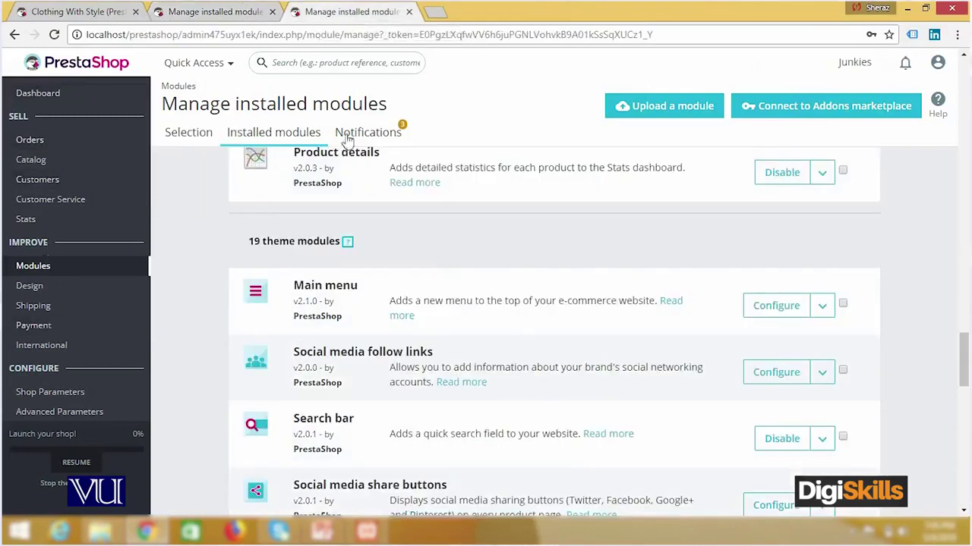